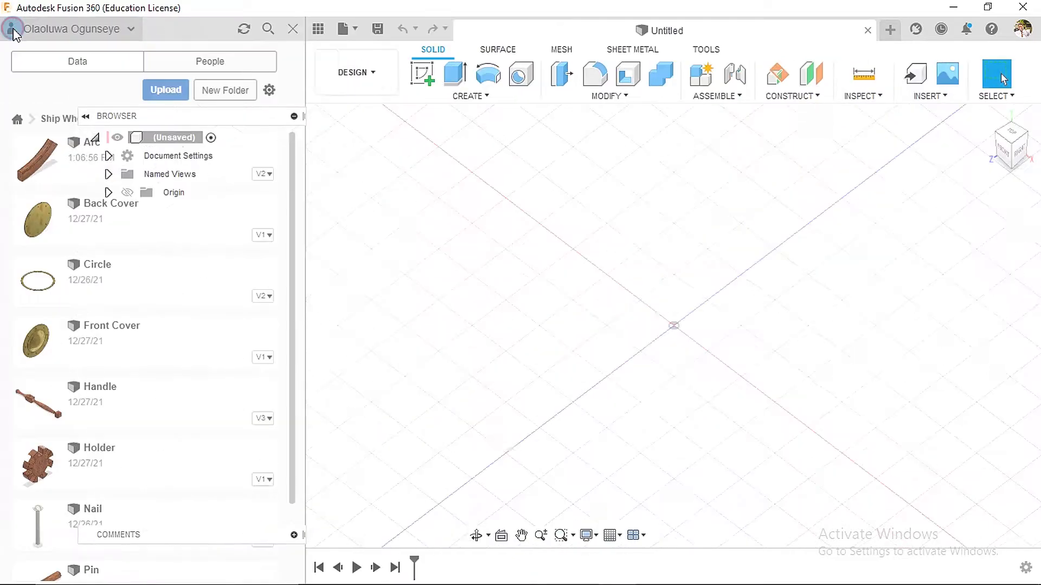
Create a folder named Assembly in the Ship Wheel project and open it
click(160, 153)
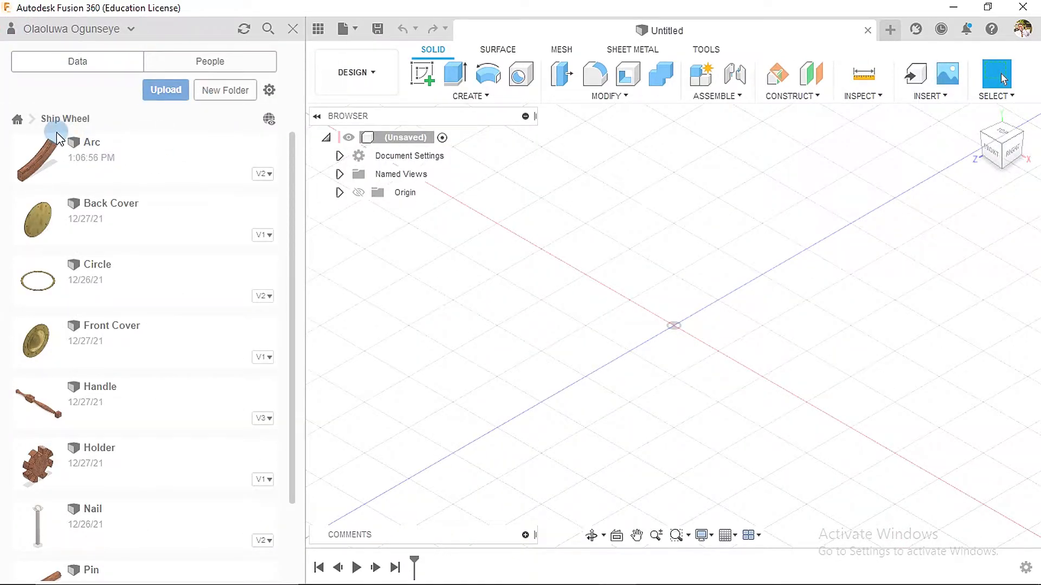
click(226, 91)
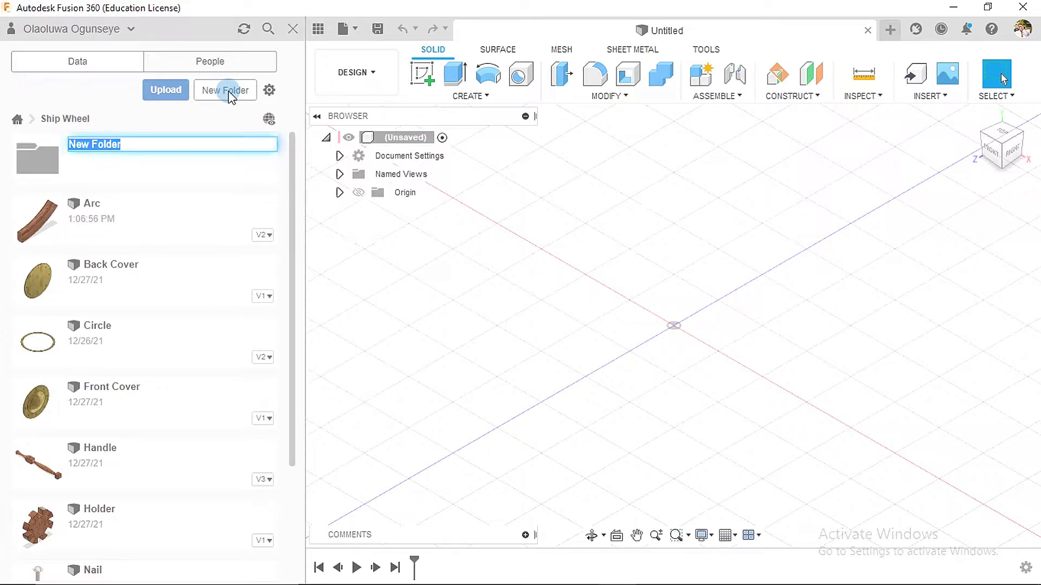
text(Assembly)
key(Return)
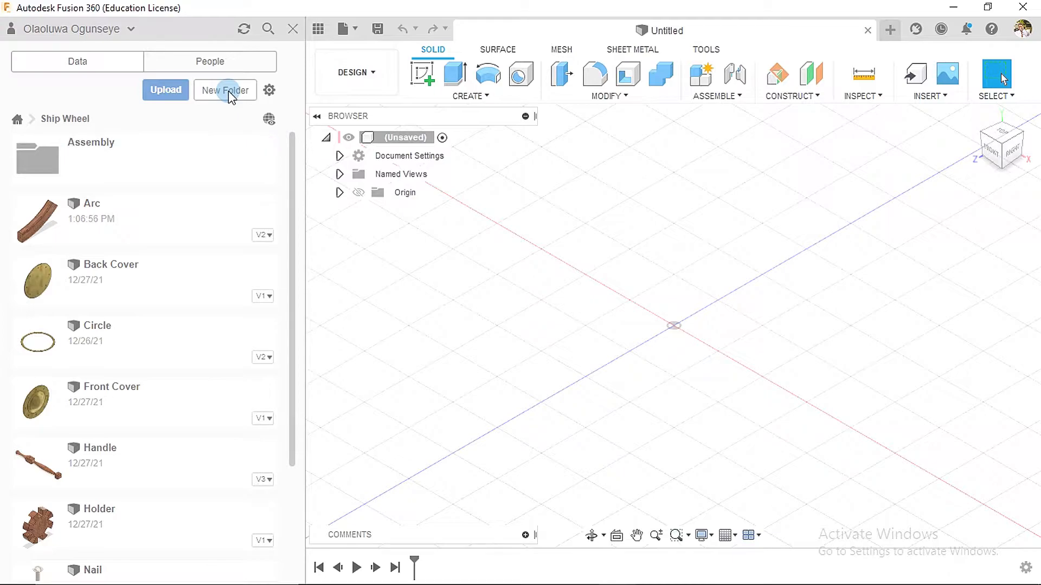
click(138, 154)
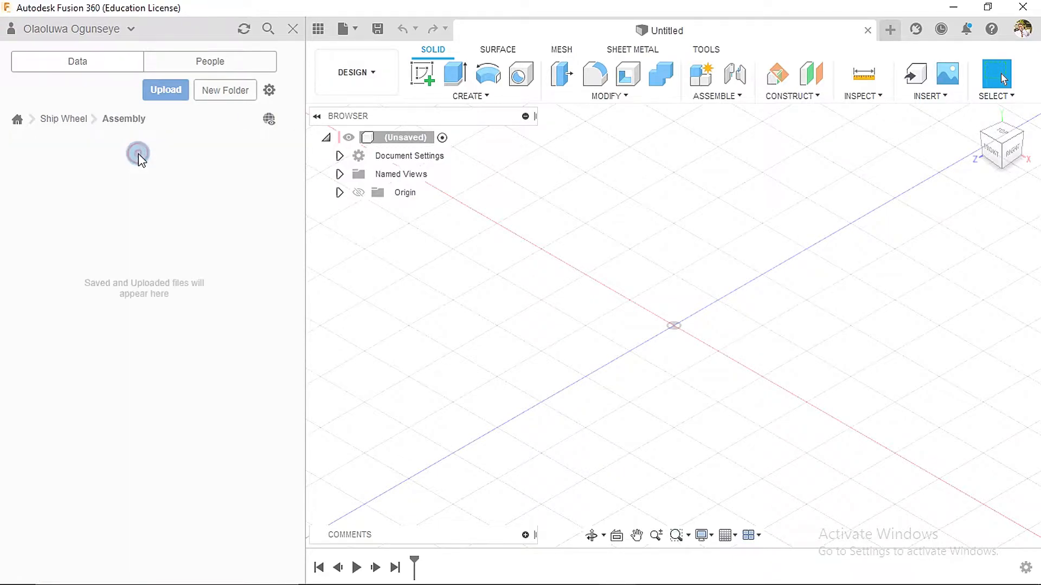
Save the untitled design as 1 in the Ship Wheel > Assembly folder
click(290, 28)
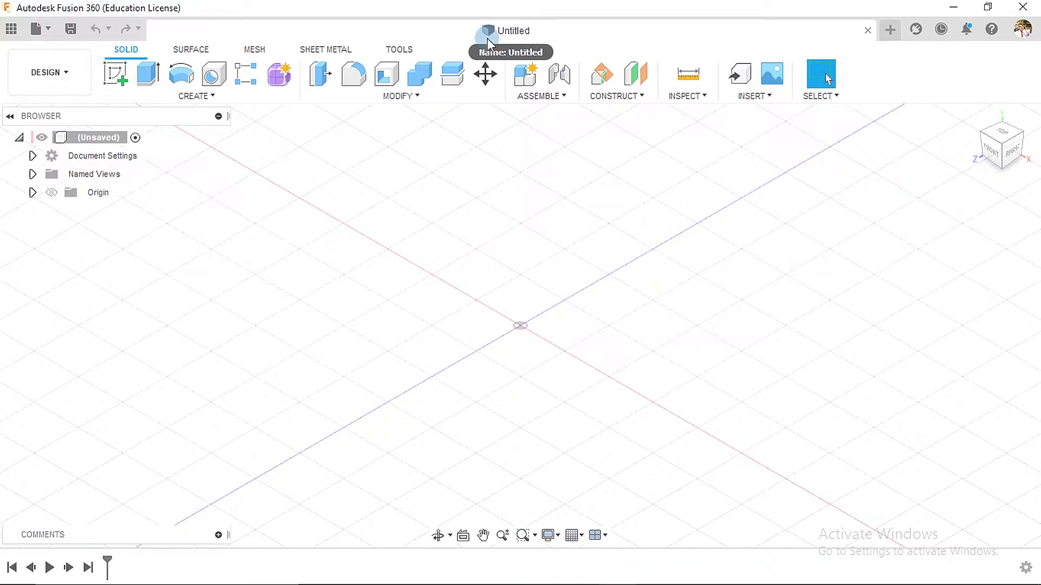
click(70, 30)
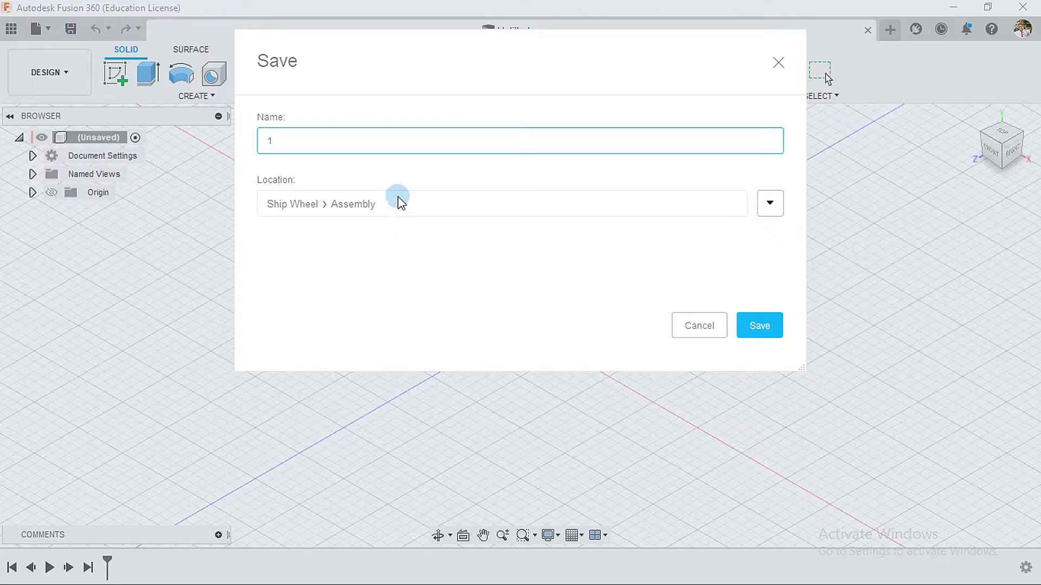
click(754, 325)
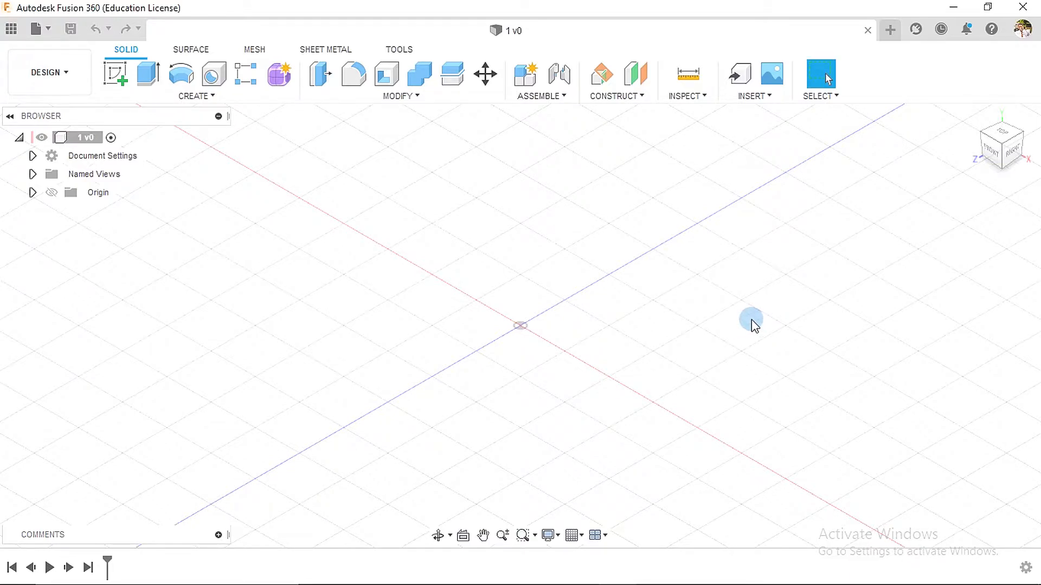
Insert the Handle part from the Ship Wheel project into the current design, accepting its default position
click(11, 29)
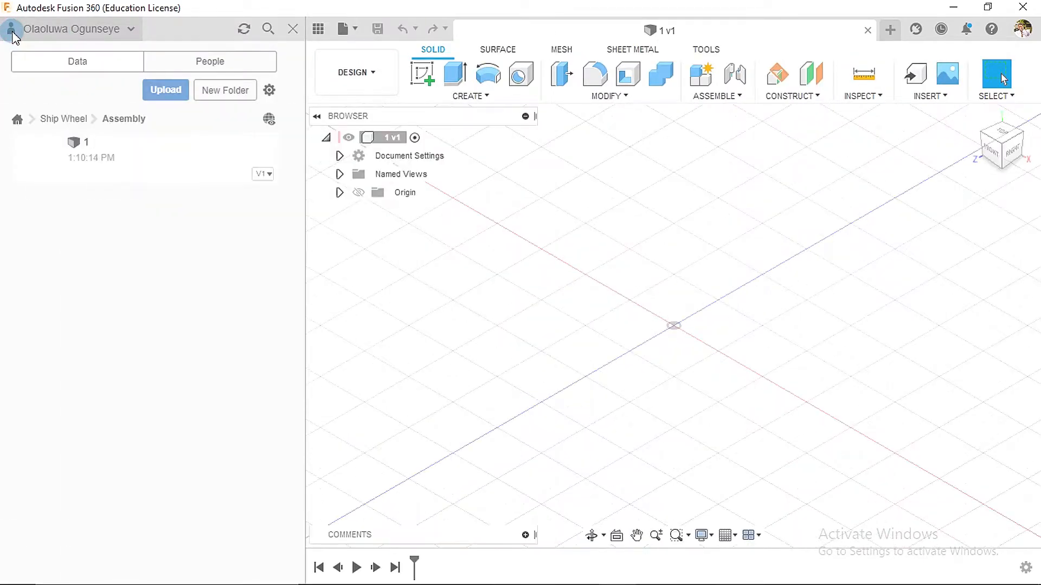
click(73, 119)
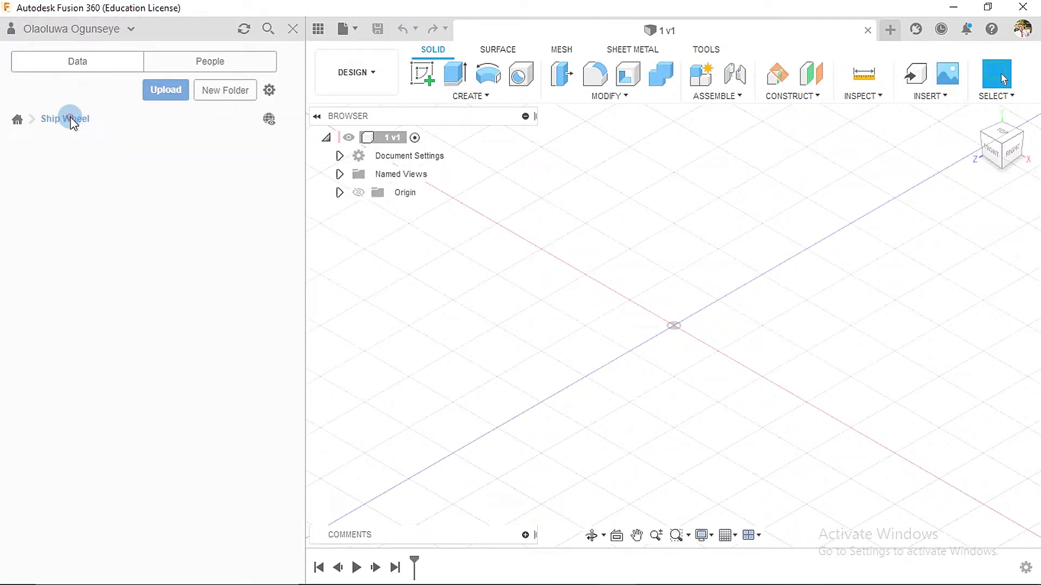
scroll(144, 240, down, 3)
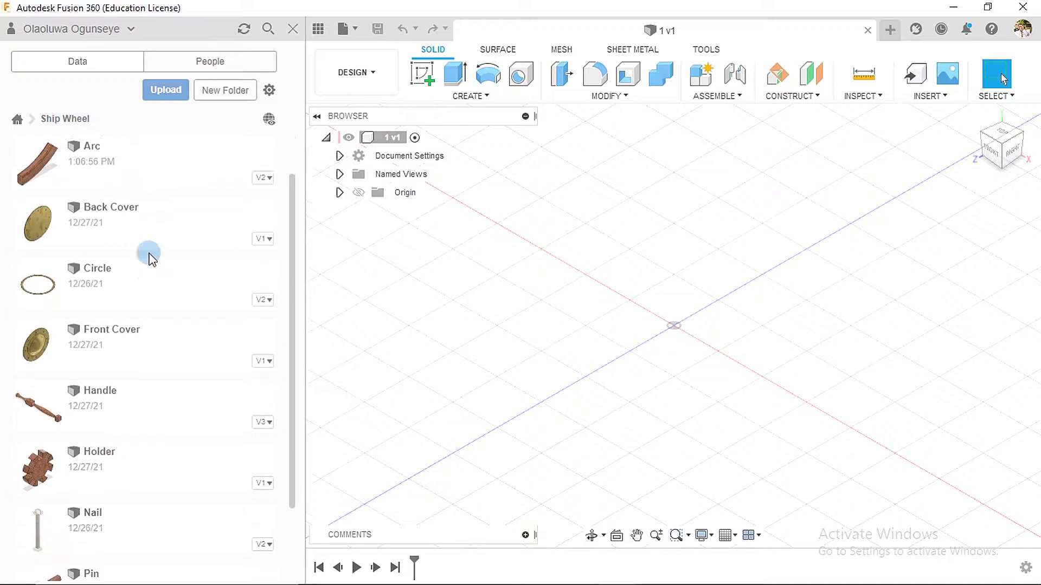
click(124, 297)
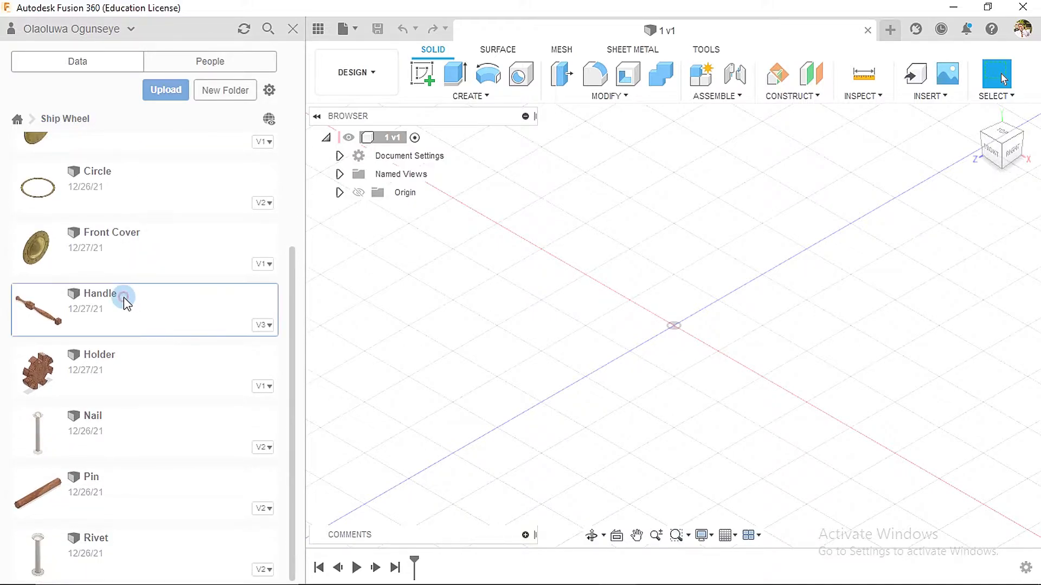
right_click(161, 303)
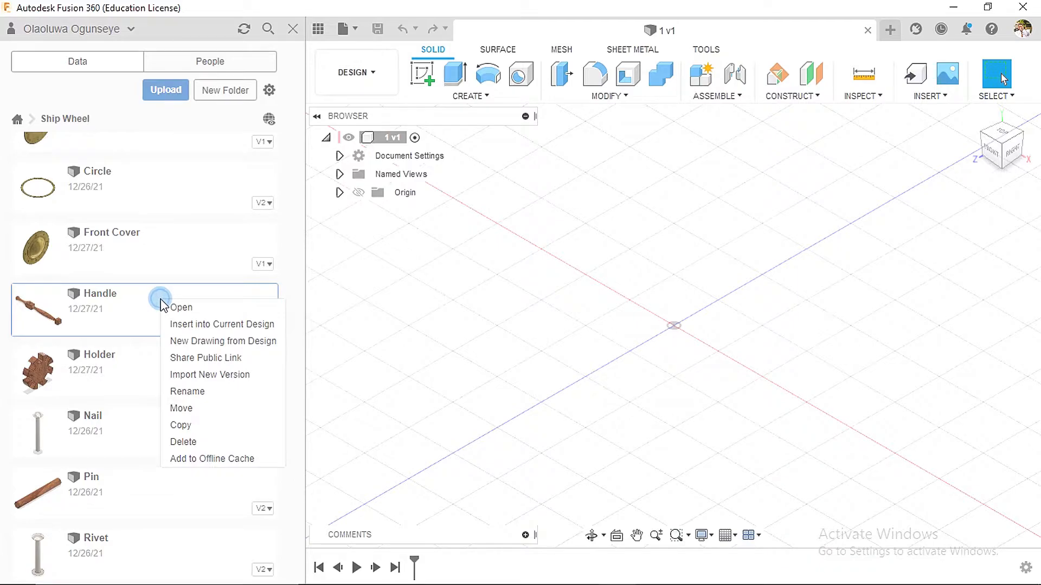
click(190, 324)
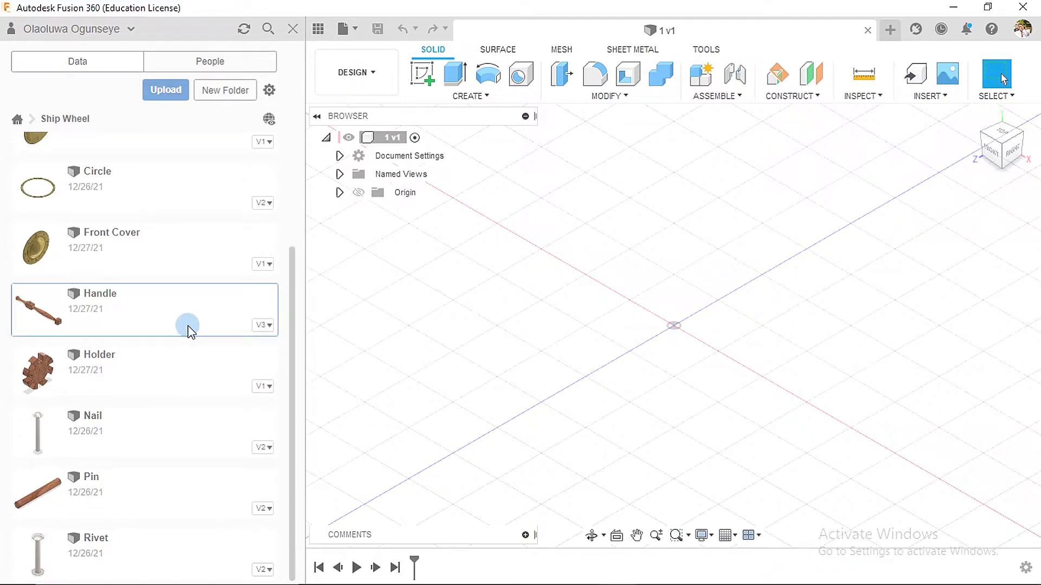
scroll(473, 294, down, 5)
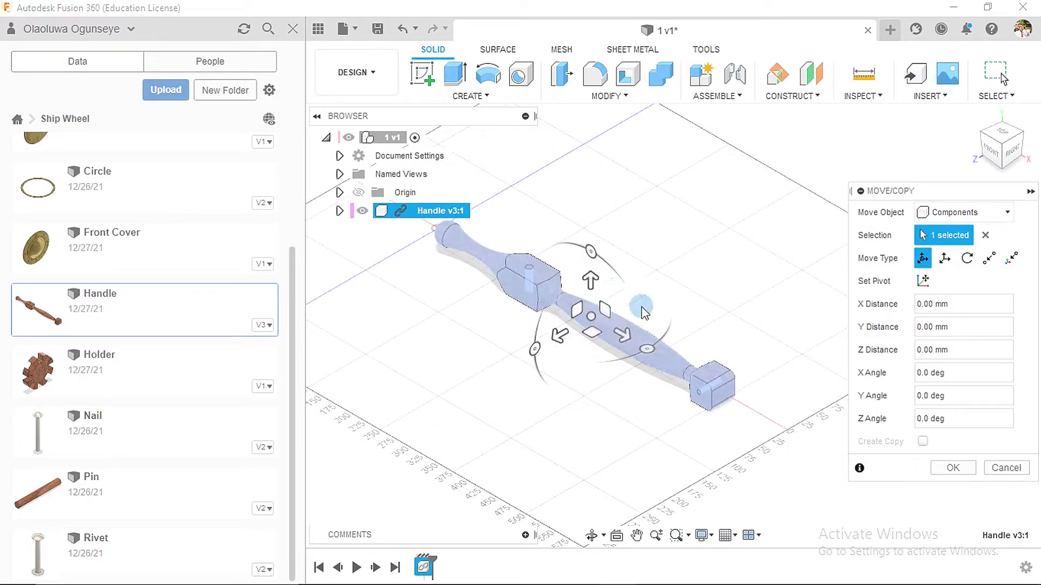
click(950, 467)
Insert the Pin part from the Ship Wheel project into the current design at its default position, and close the project files
click(165, 332)
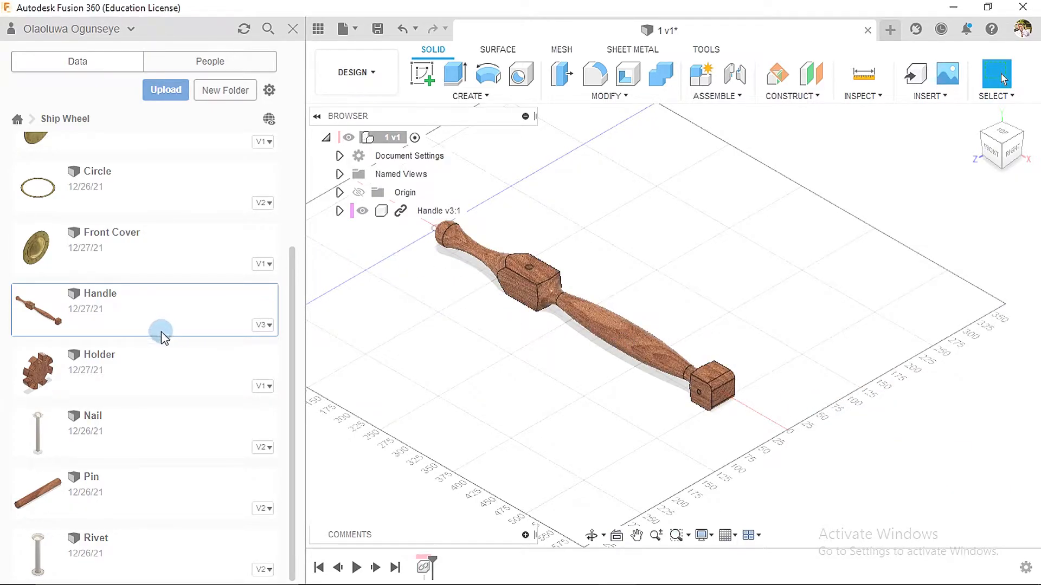
right_click(159, 480)
click(178, 444)
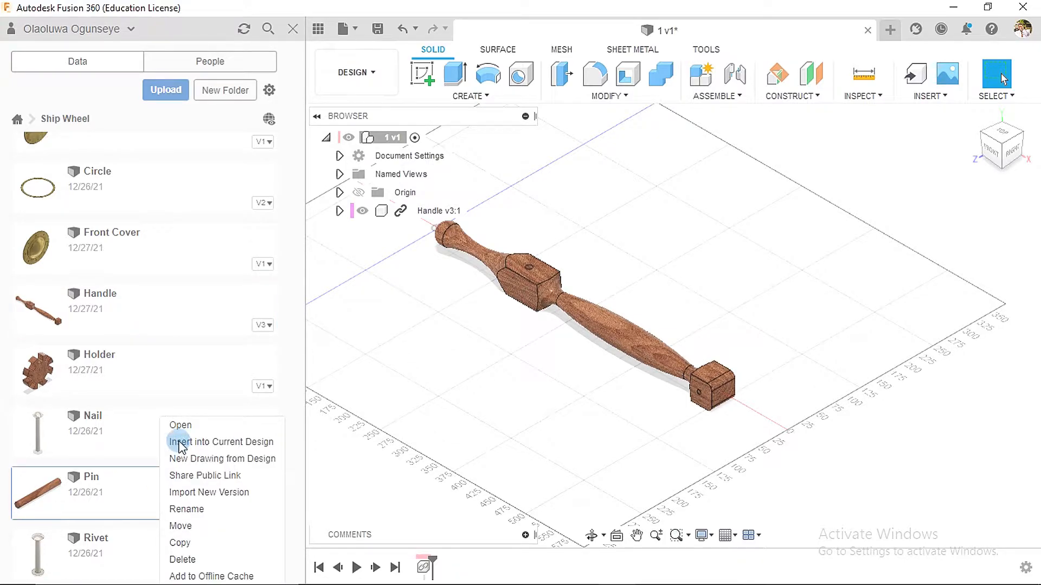
click(179, 442)
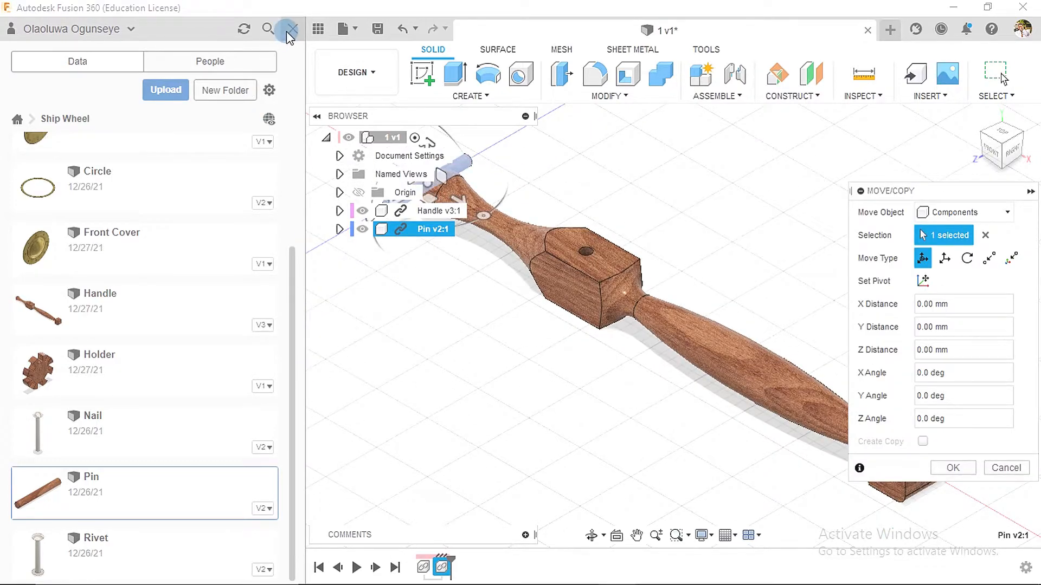
click(950, 468)
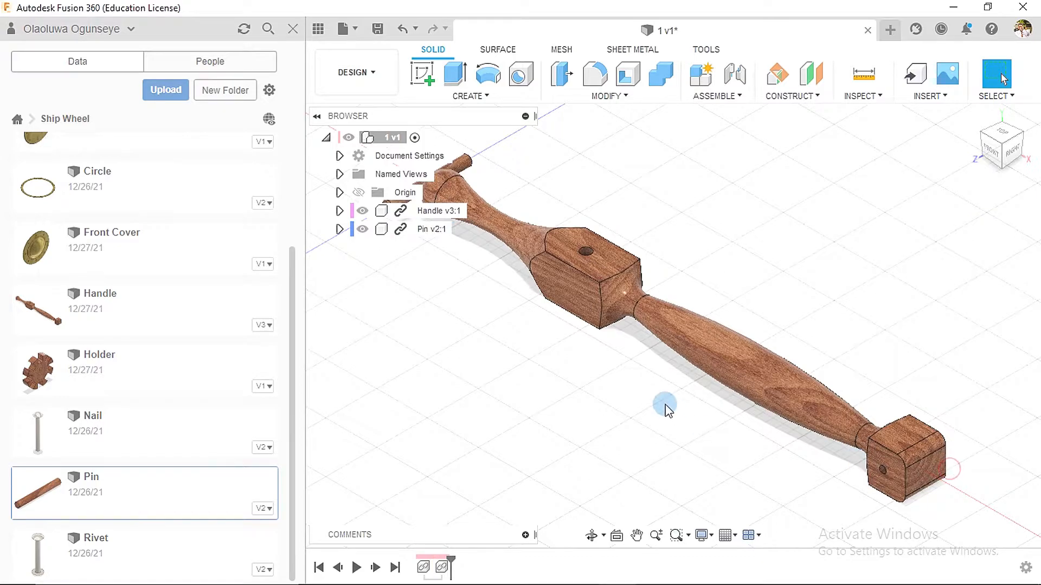
scroll(666, 408, down, 3)
click(302, 74)
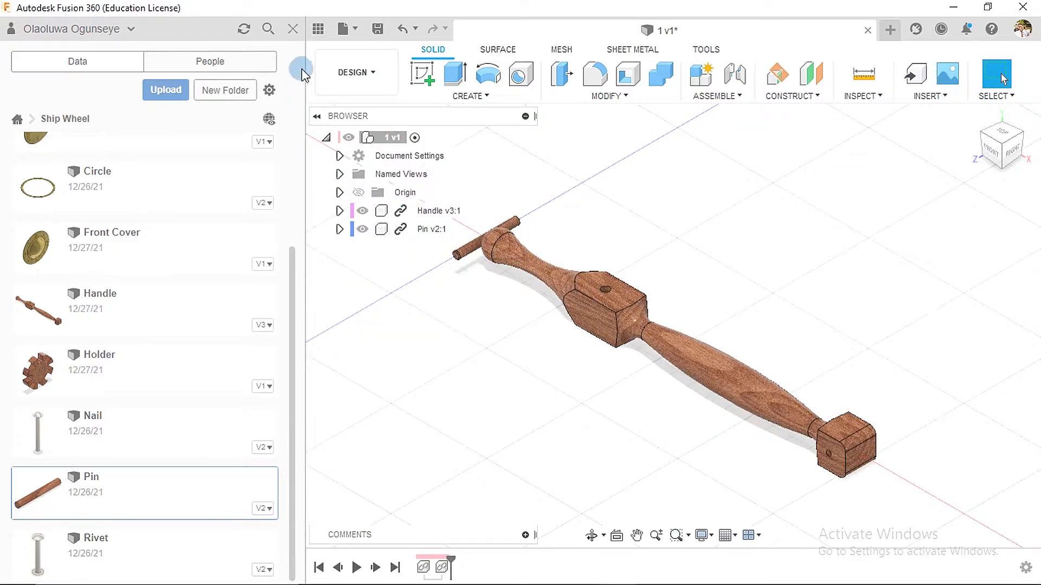
click(292, 30)
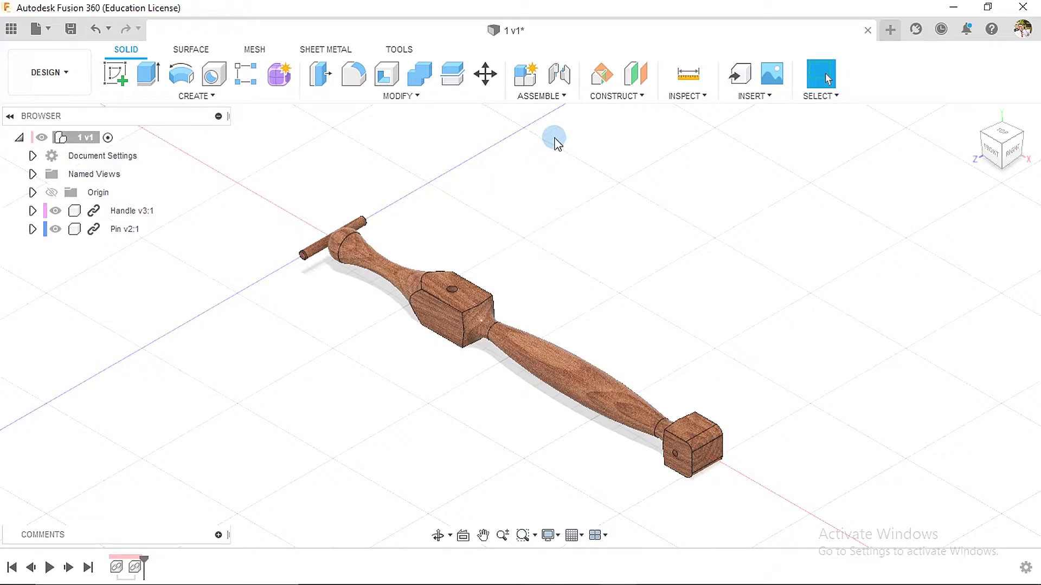
click(555, 79)
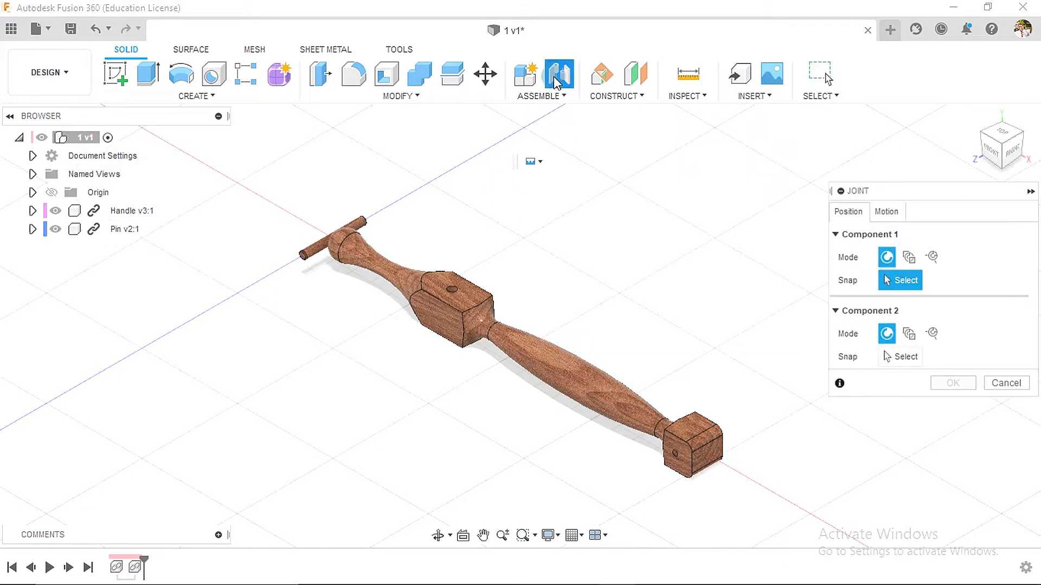
scroll(407, 210, up, 5)
shift+middle_drag(410, 228, 222, 281)
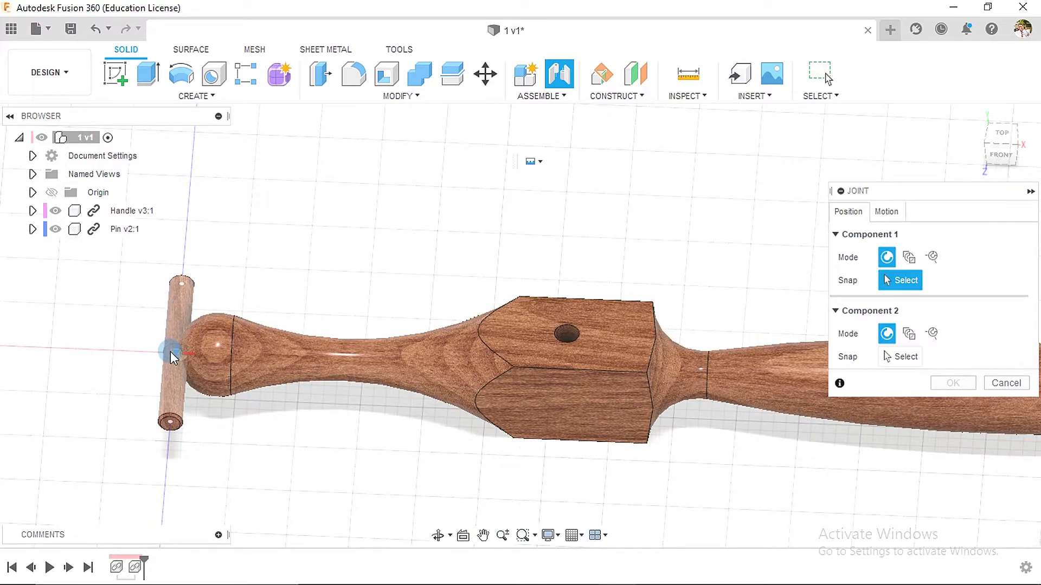
scroll(171, 351, up, 2)
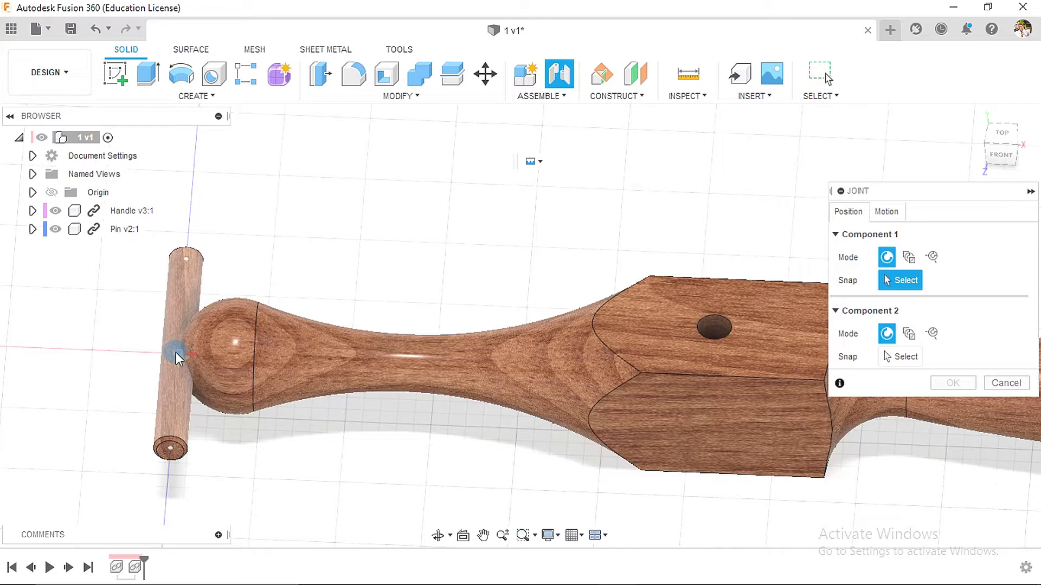
click(175, 352)
scroll(465, 233, down, 1)
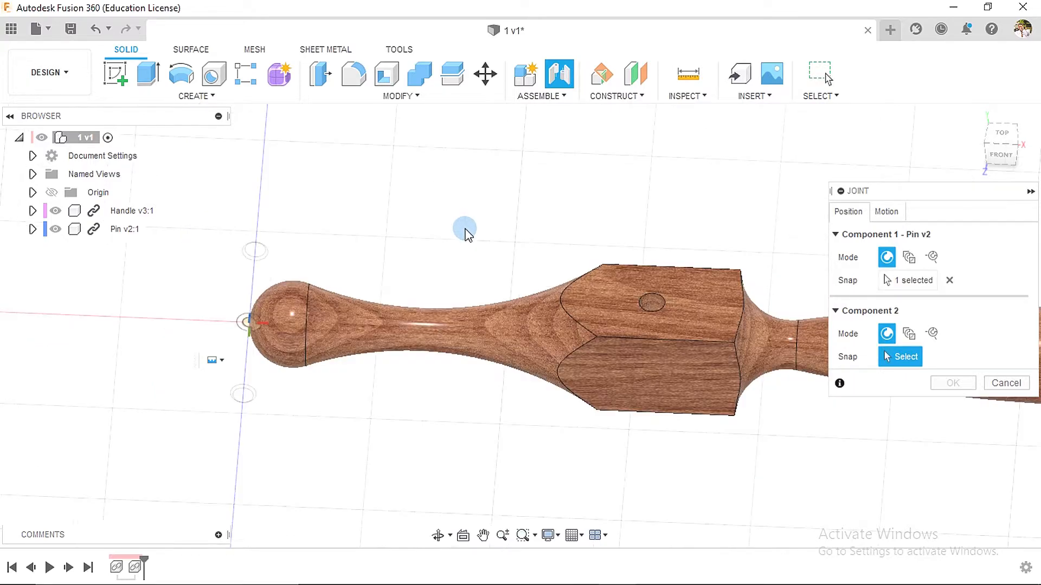
shift+middle_drag(595, 205, 548, 233)
scroll(609, 275, up, 3)
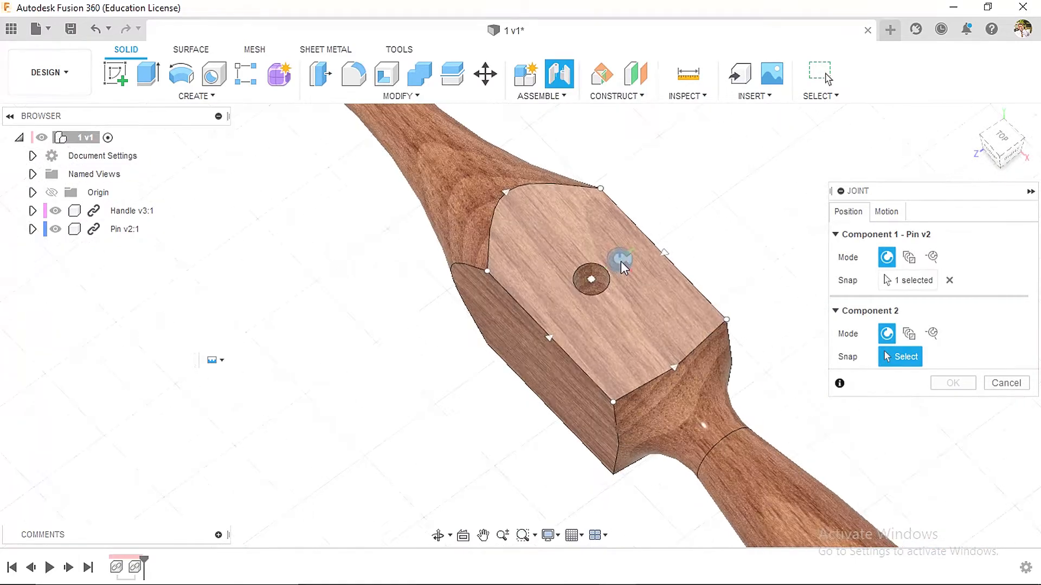
scroll(620, 261, up, 2)
scroll(647, 275, down, 3)
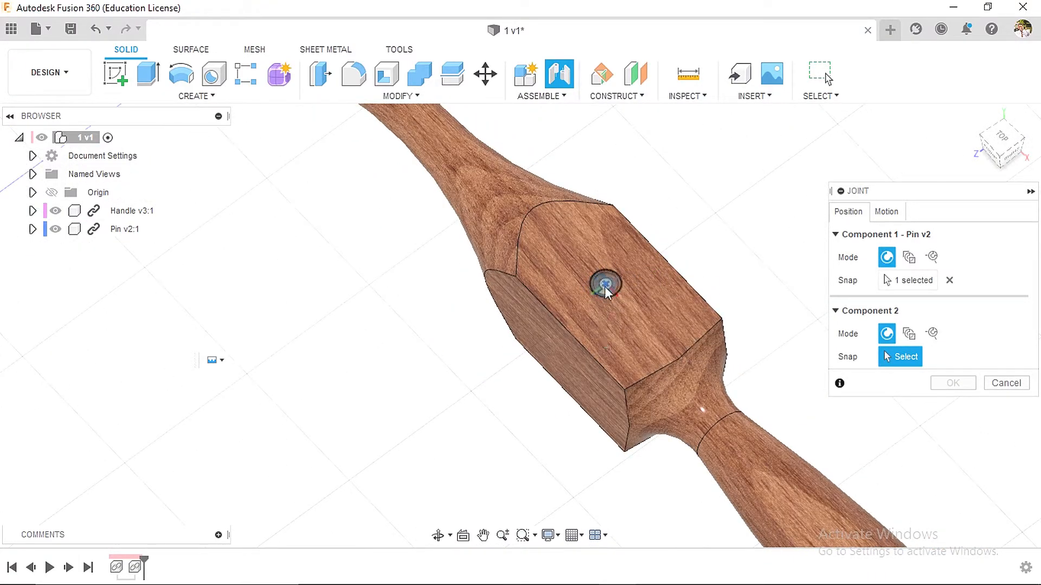
Create a section analysis from the YZ plane, offset about 154 mm, cutting through the hole in the handle's block
click(686, 99)
click(711, 266)
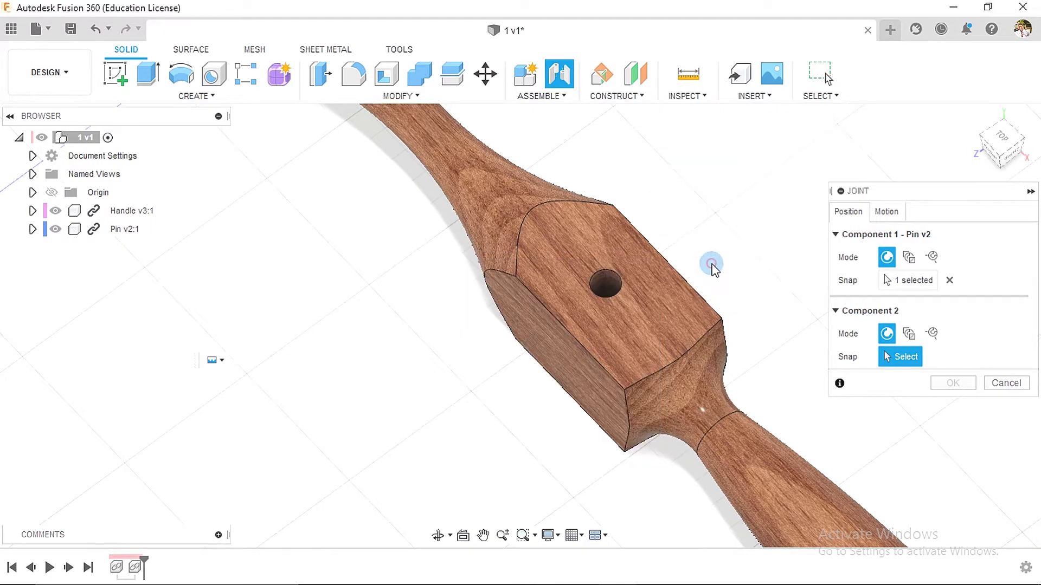
scroll(378, 246, down, 1)
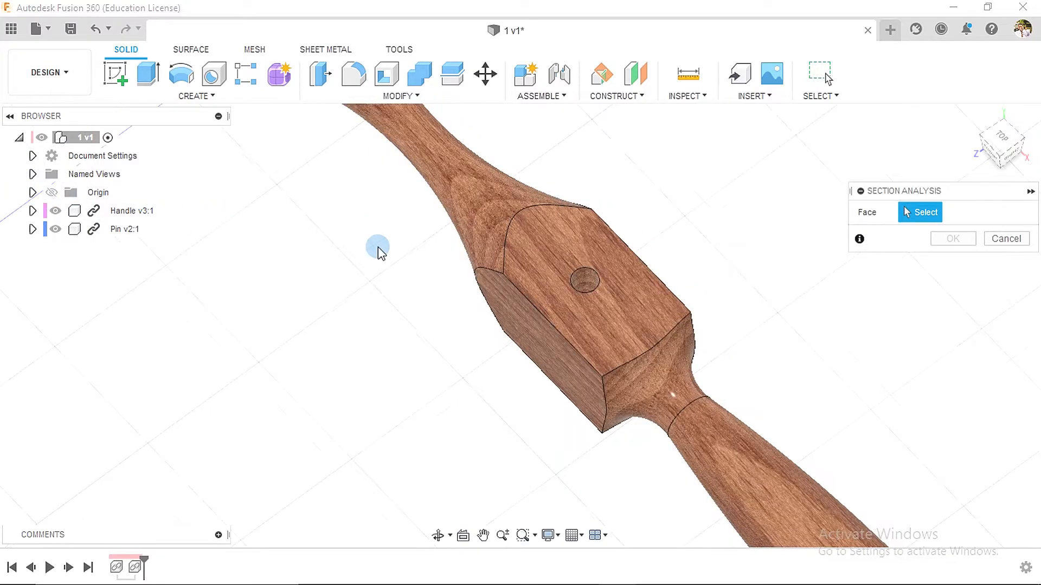
scroll(379, 246, down, 5)
shift+middle_drag(632, 211, 494, 204)
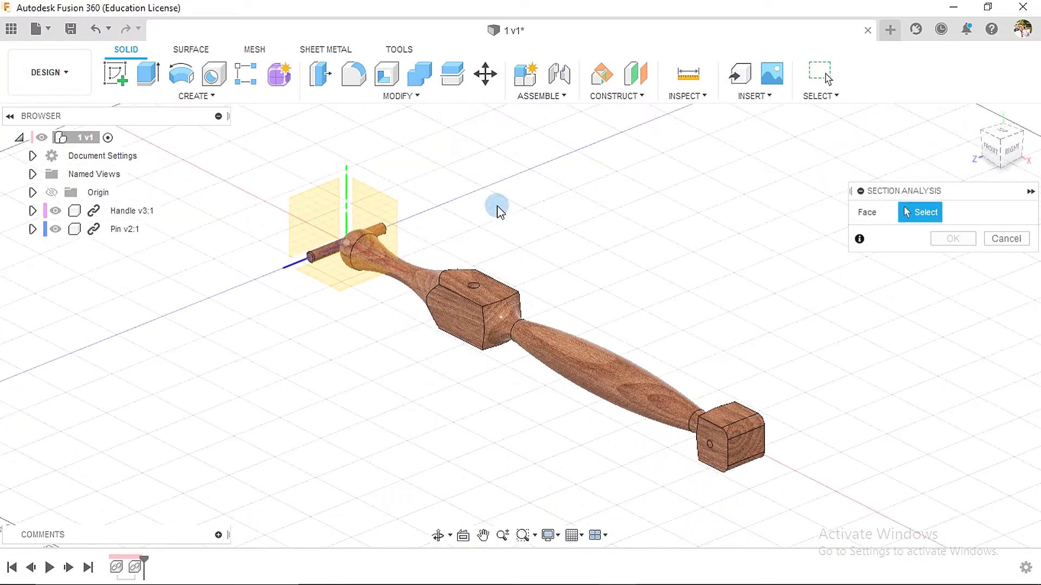
click(328, 206)
drag(382, 256, 501, 336)
scroll(499, 325, up, 5)
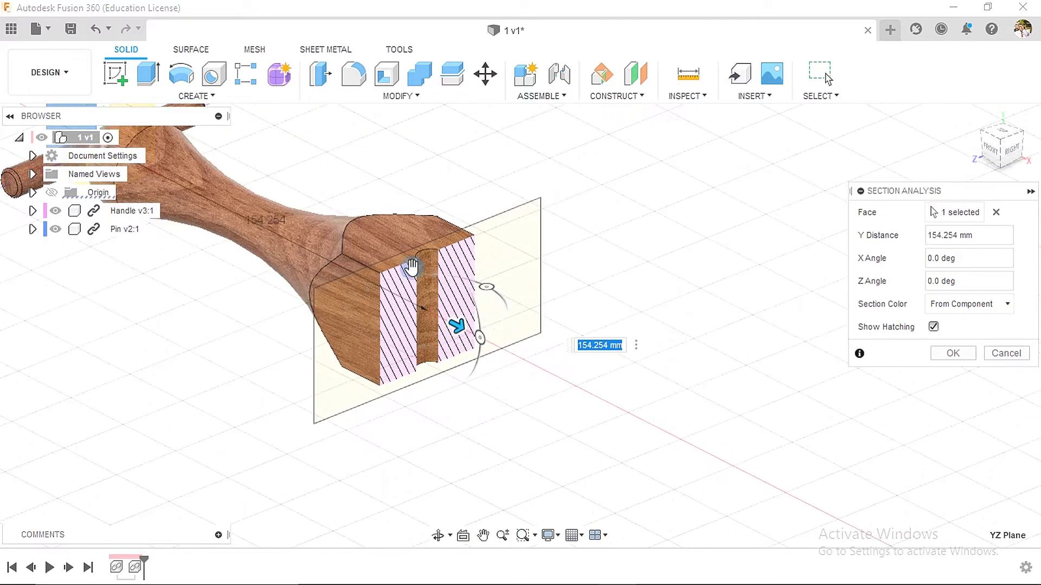
scroll(445, 282, up, 2)
scroll(437, 324, up, 2)
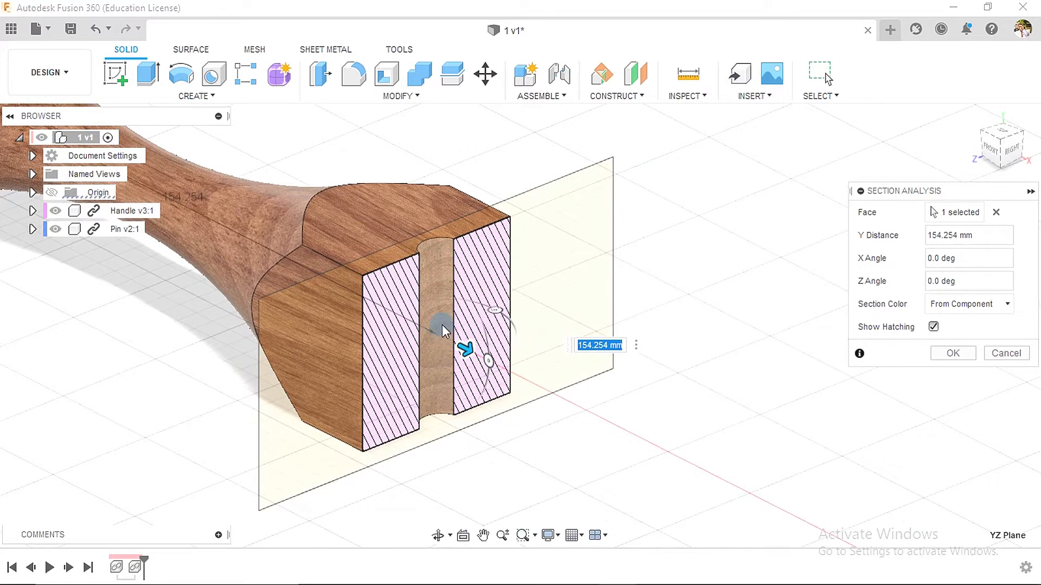
click(938, 353)
scroll(581, 295, down, 2)
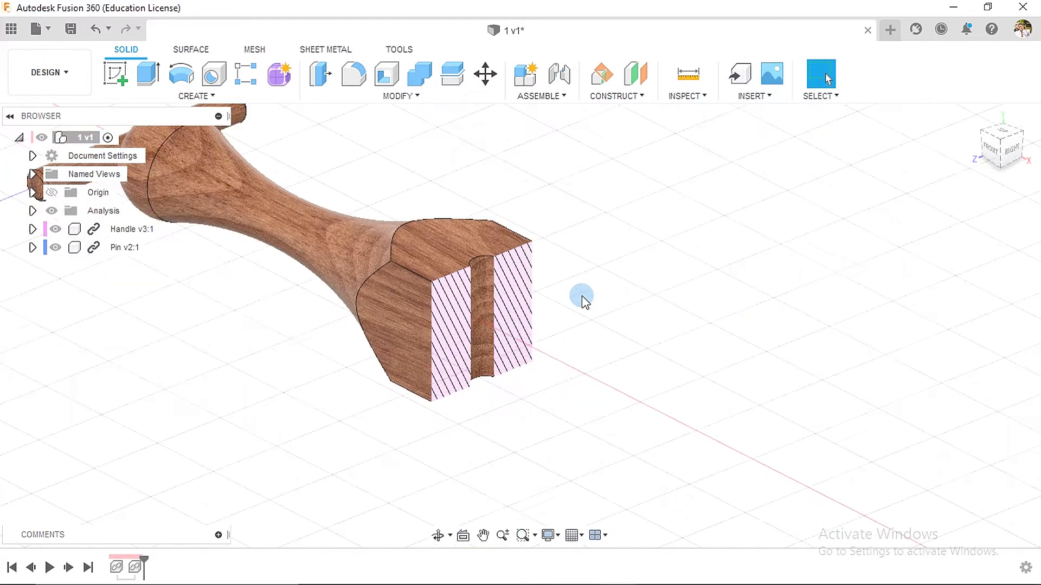
scroll(567, 288, down, 1)
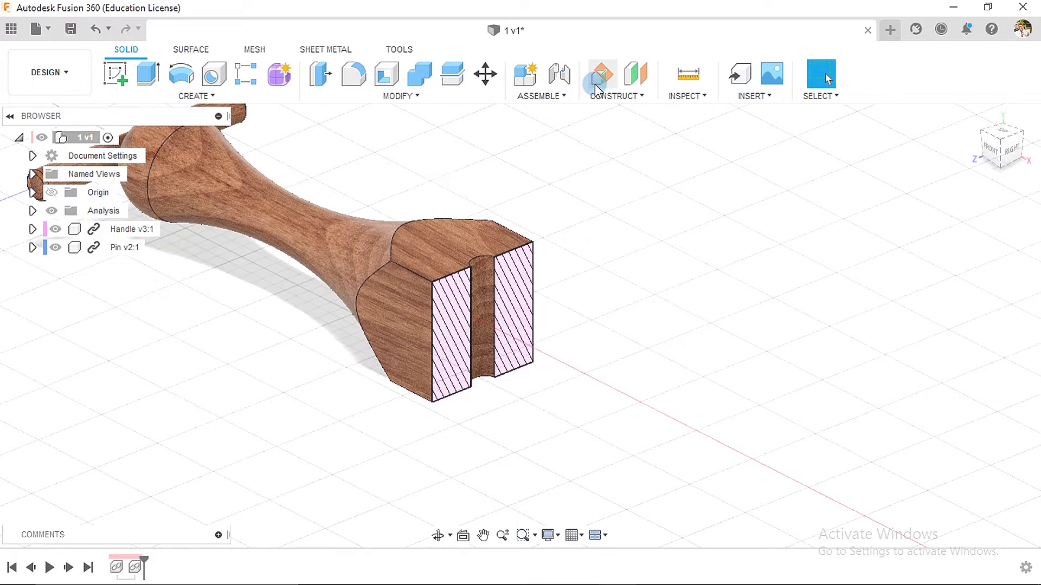
Start a joint that snaps the midpoint of the pin to the midpoint of the hole in the handle's sectioned block
click(564, 74)
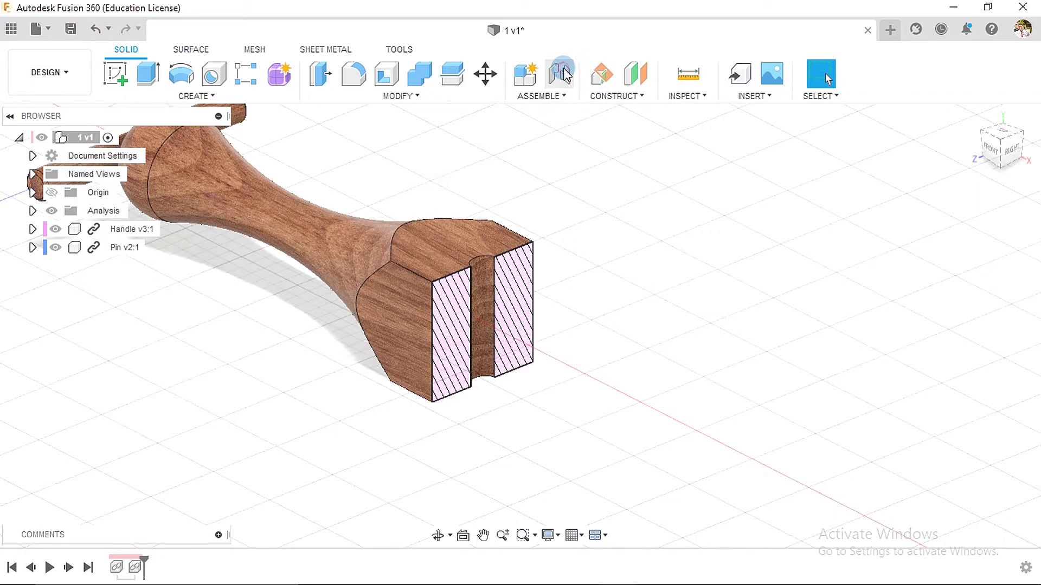
scroll(464, 203, down, 2)
shift+middle_drag(483, 203, 284, 309)
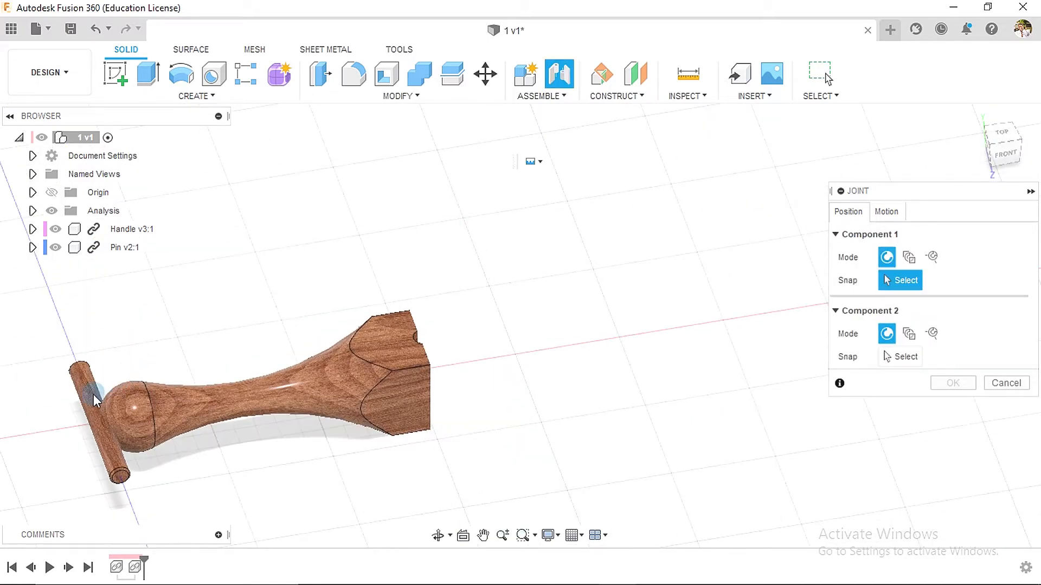
scroll(96, 418, up, 3)
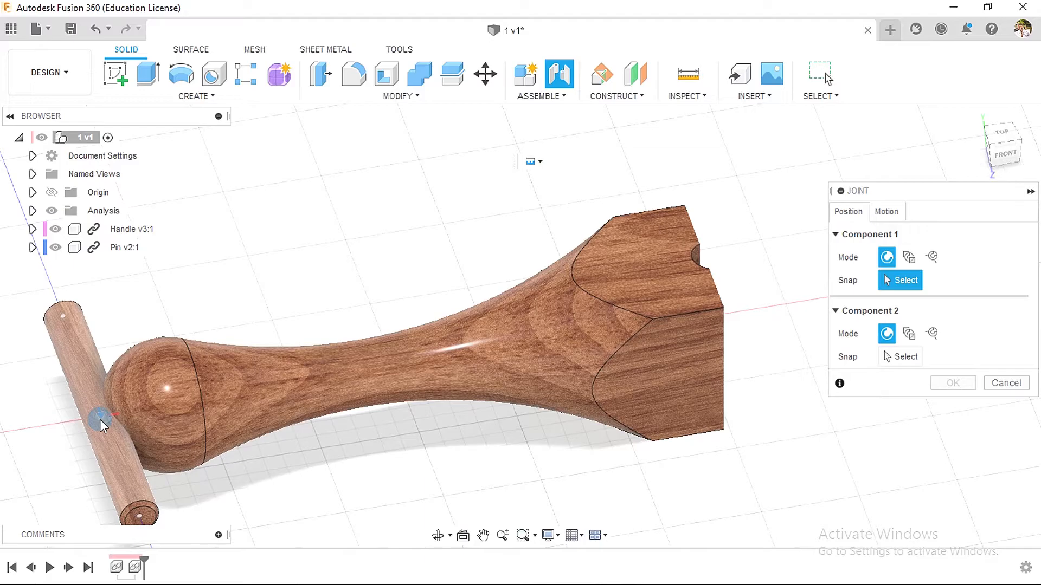
click(100, 420)
scroll(145, 365, down, 5)
shift+middle_drag(578, 321, 511, 325)
scroll(490, 225, up, 3)
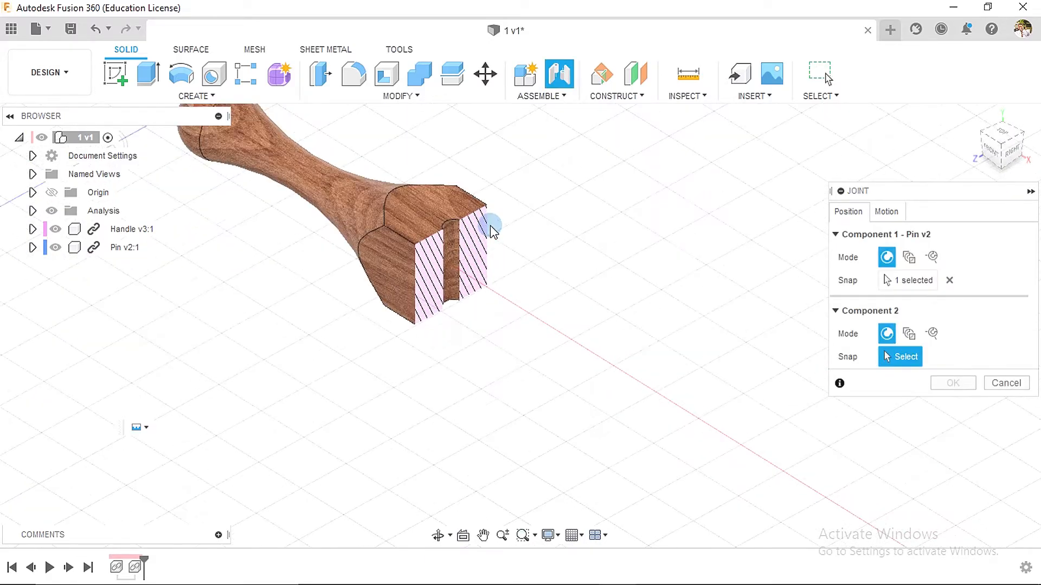
scroll(490, 225, up, 2)
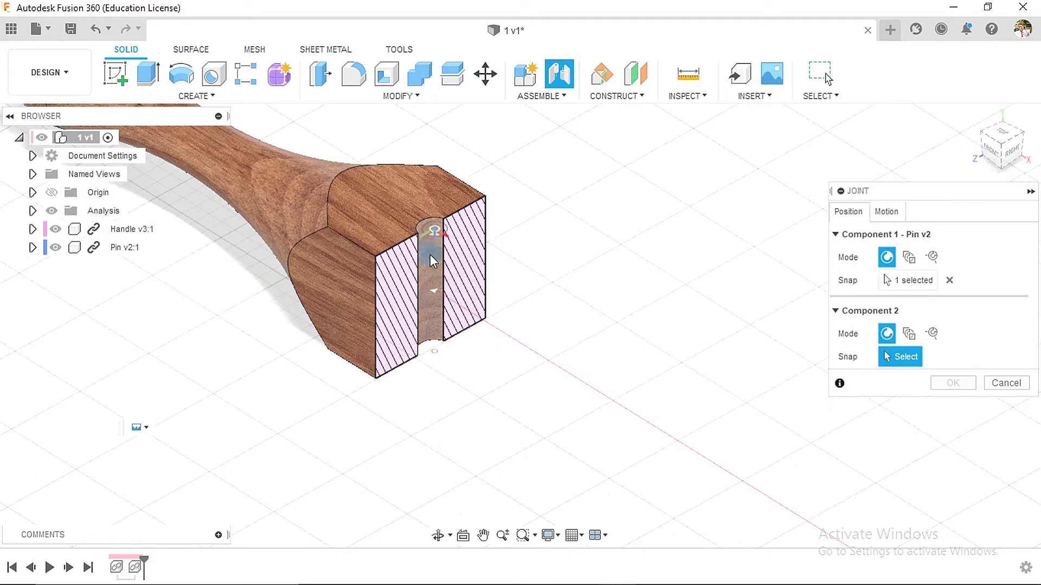
click(432, 294)
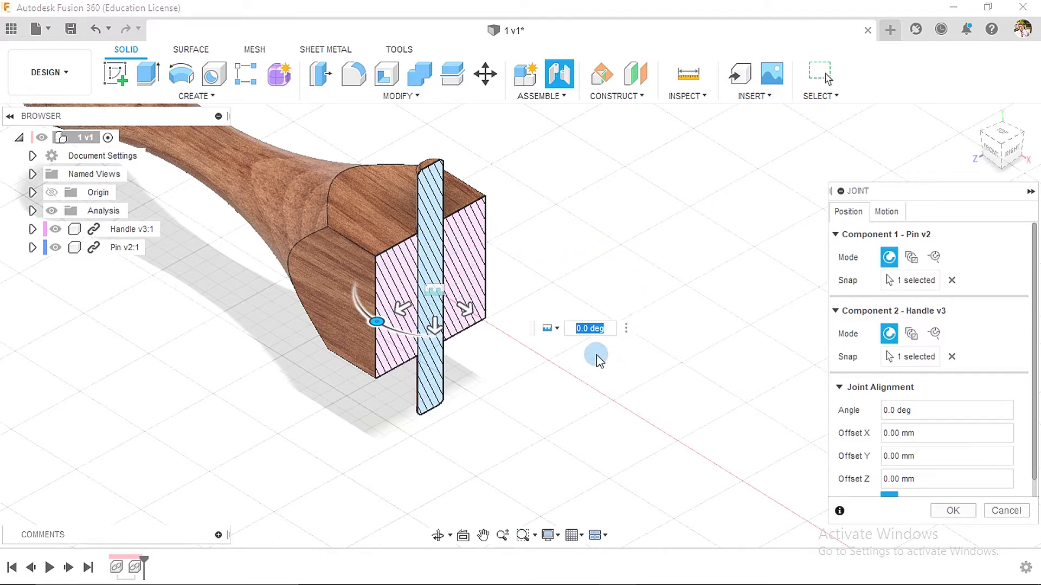
Make the pin-to-handle joint Cylindrical, with 0 deg angle and zero offsets, and create it
click(547, 329)
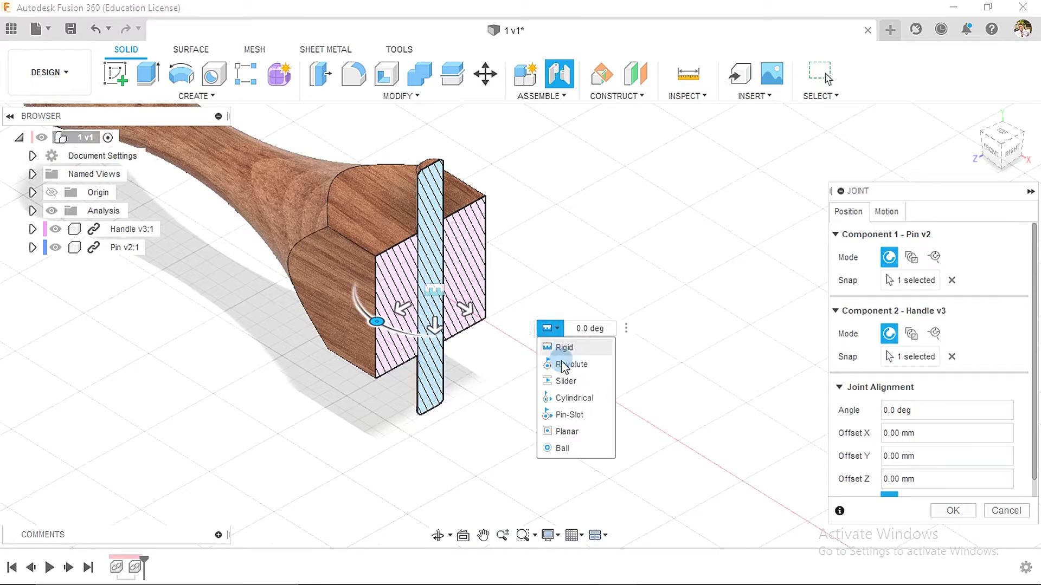
click(567, 399)
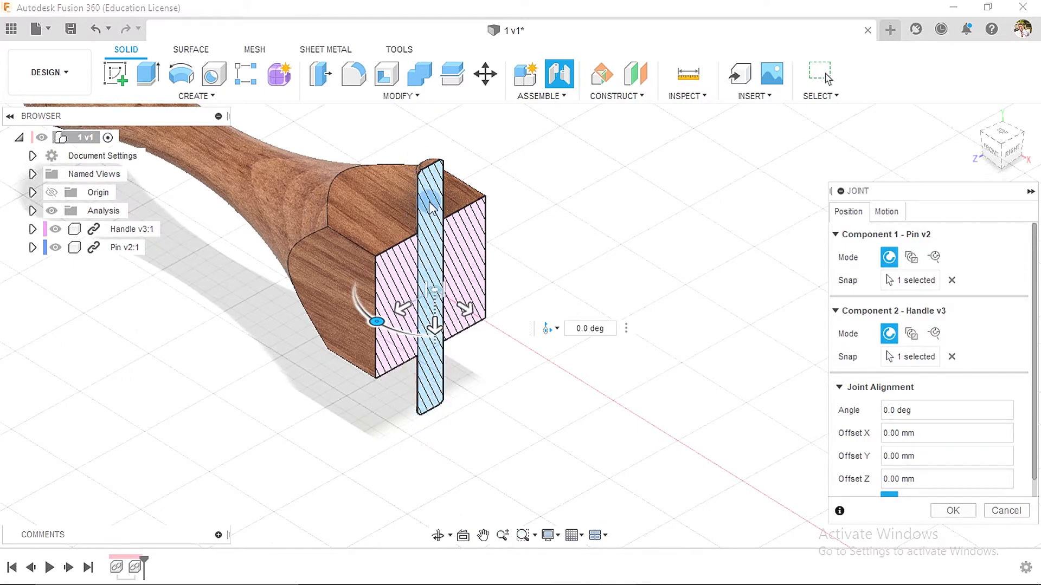
click(952, 512)
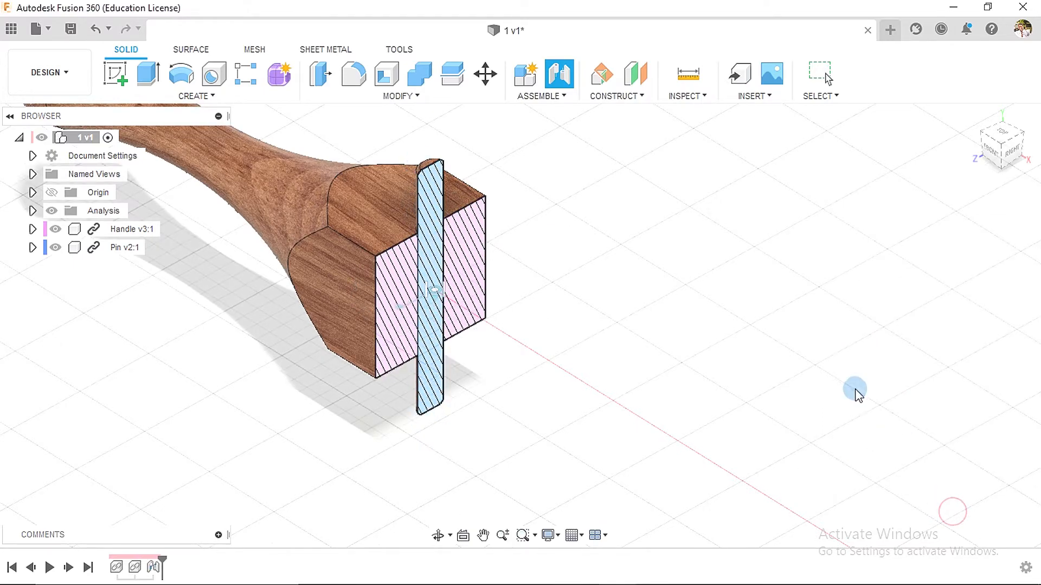
Hide the Section1 analysis to show the whole handle with its pin
scroll(596, 268, down, 4)
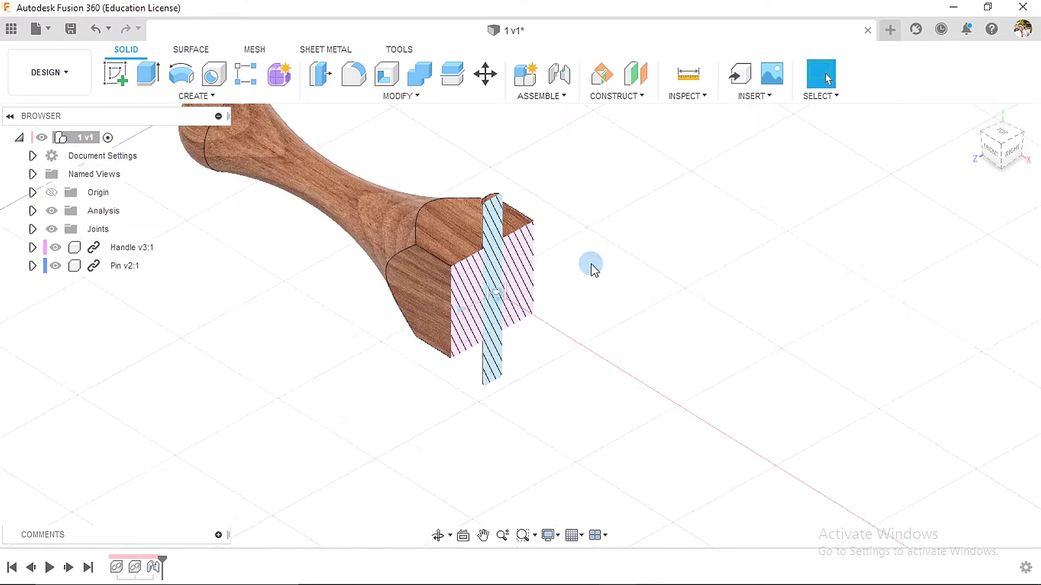
click(32, 210)
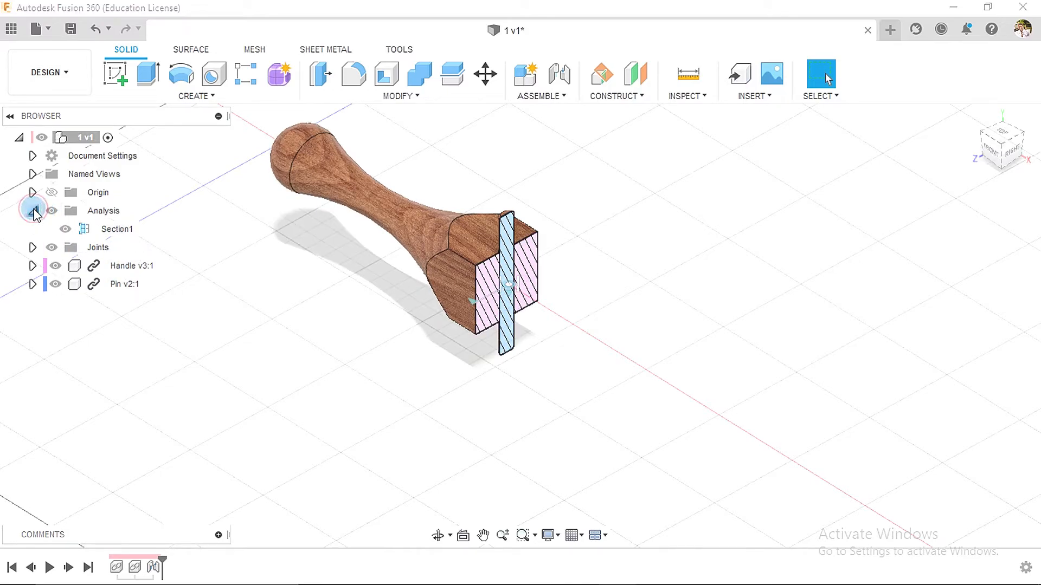
click(66, 230)
click(66, 230)
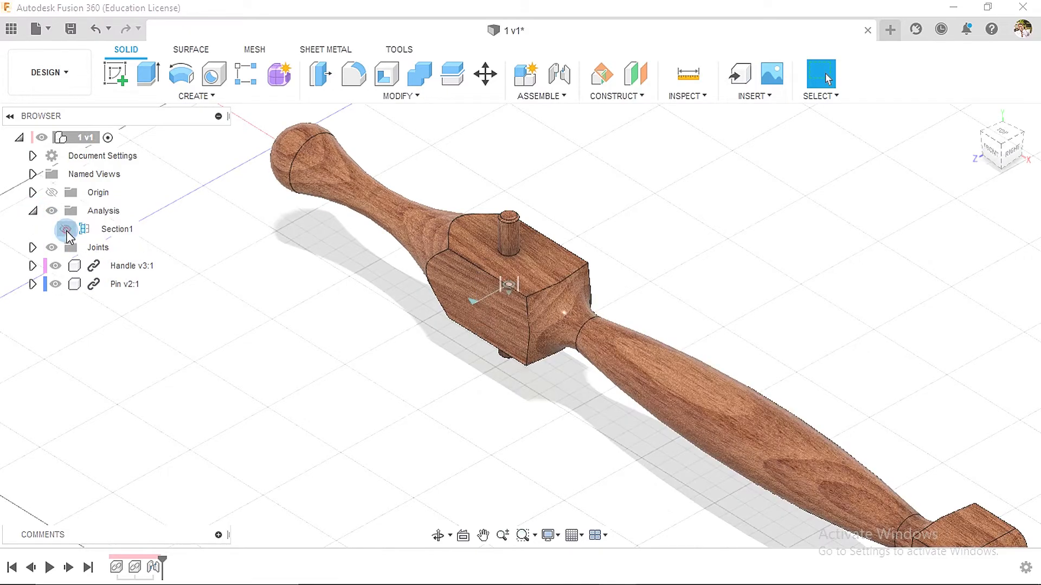
click(33, 211)
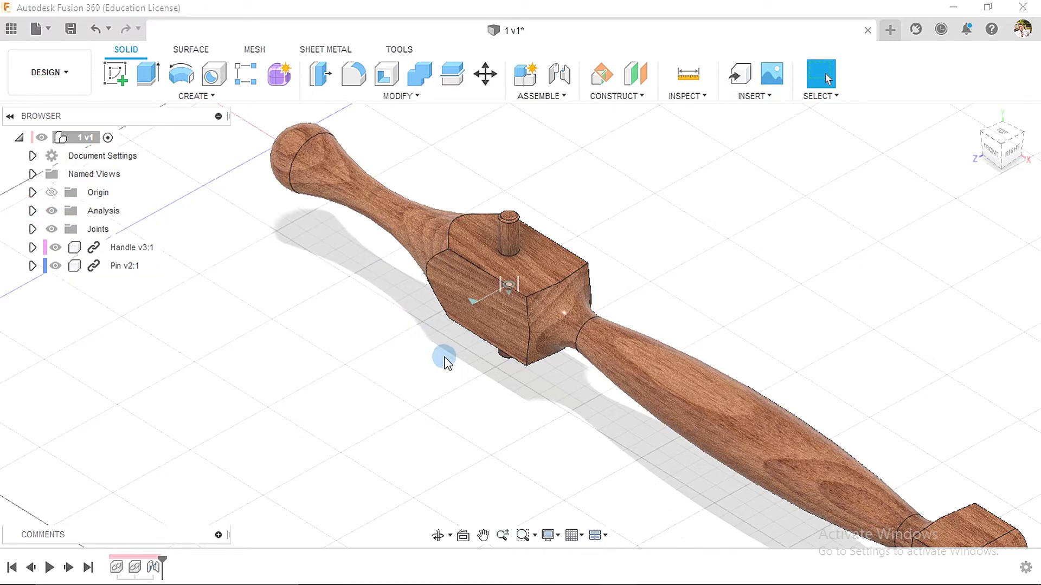
Create a rigid group from the pin and the handle including child components, accepting that the cylindrical joint already constrains them
scroll(443, 358, down, 3)
shift+middle_drag(635, 278, 549, 277)
scroll(543, 276, up, 1)
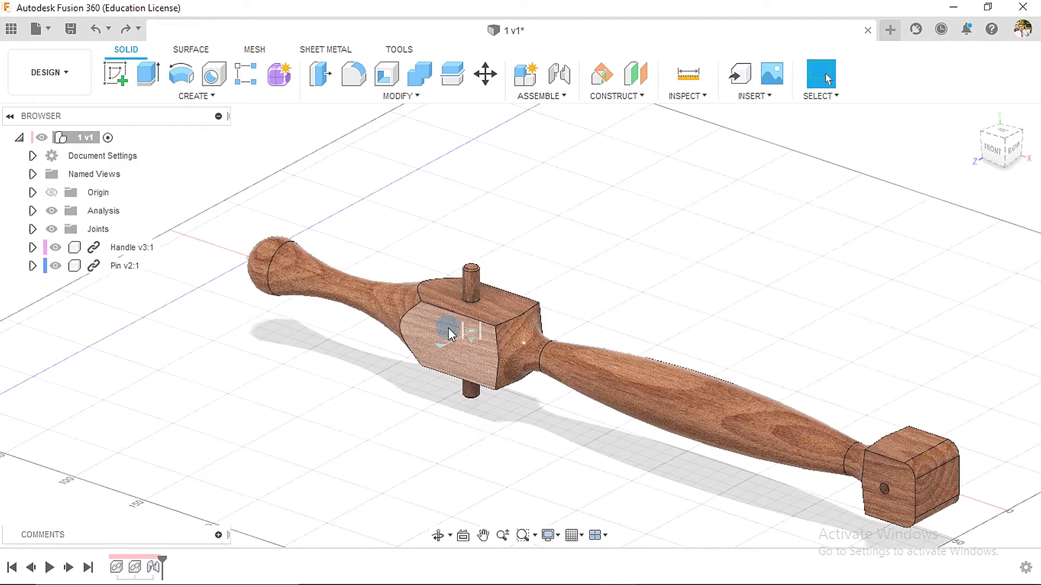
click(563, 97)
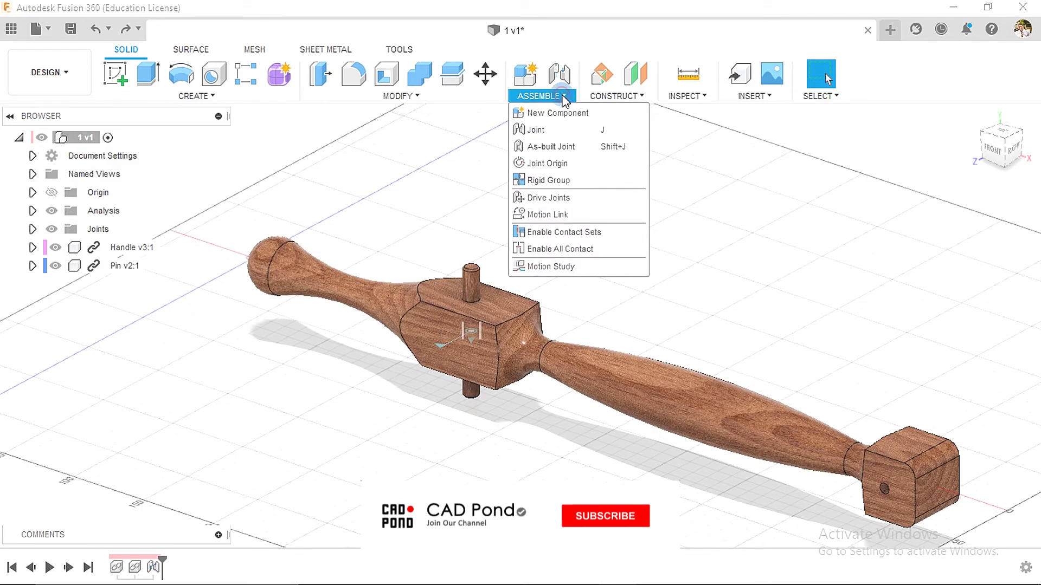
click(549, 181)
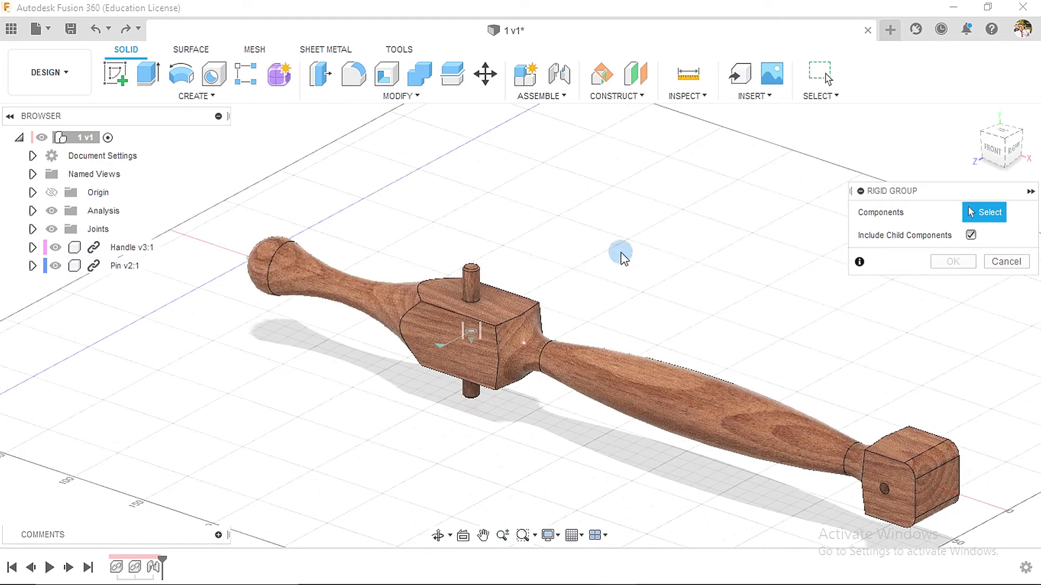
click(471, 280)
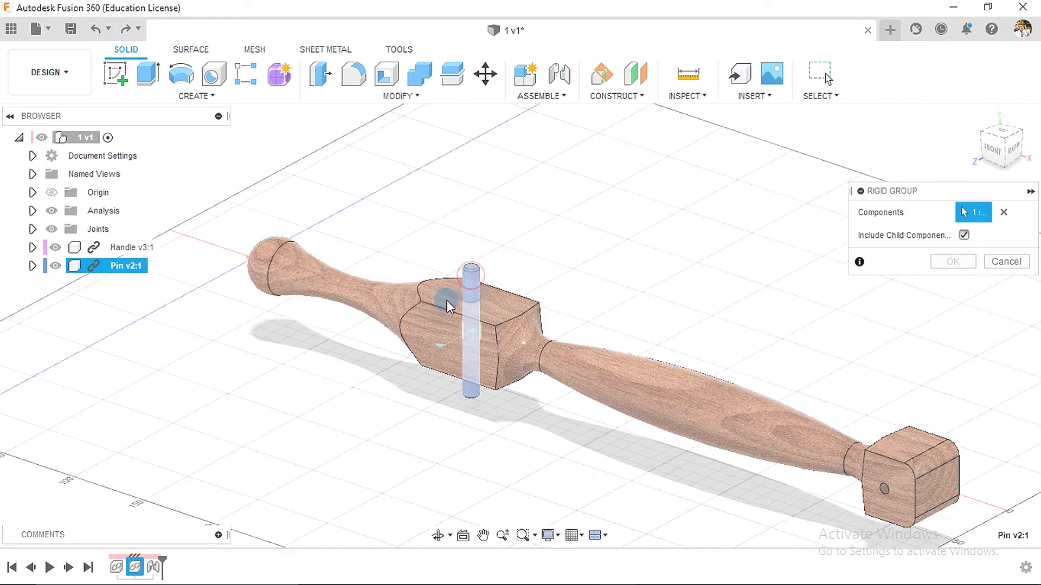
click(423, 294)
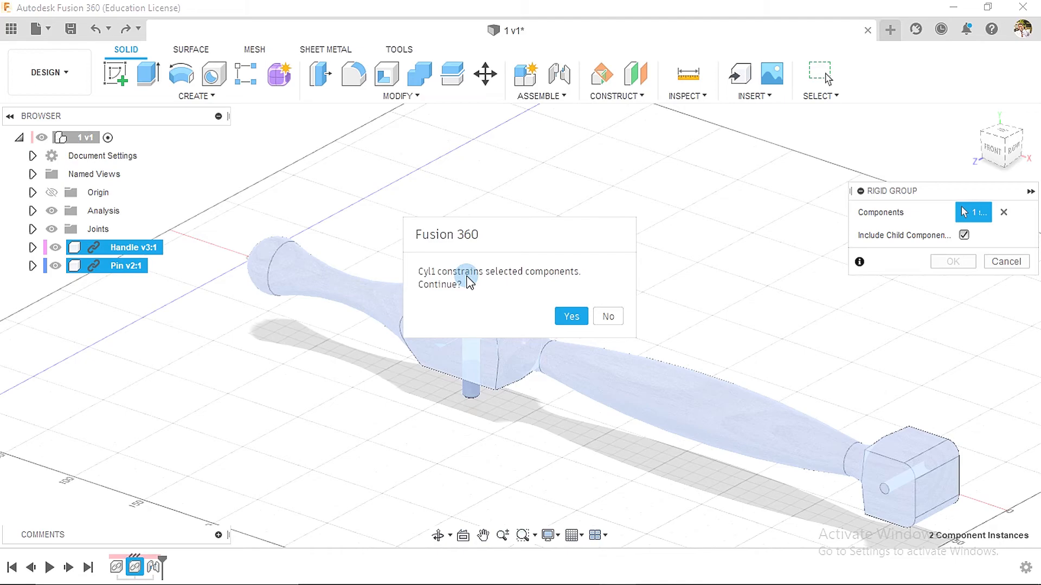
click(564, 317)
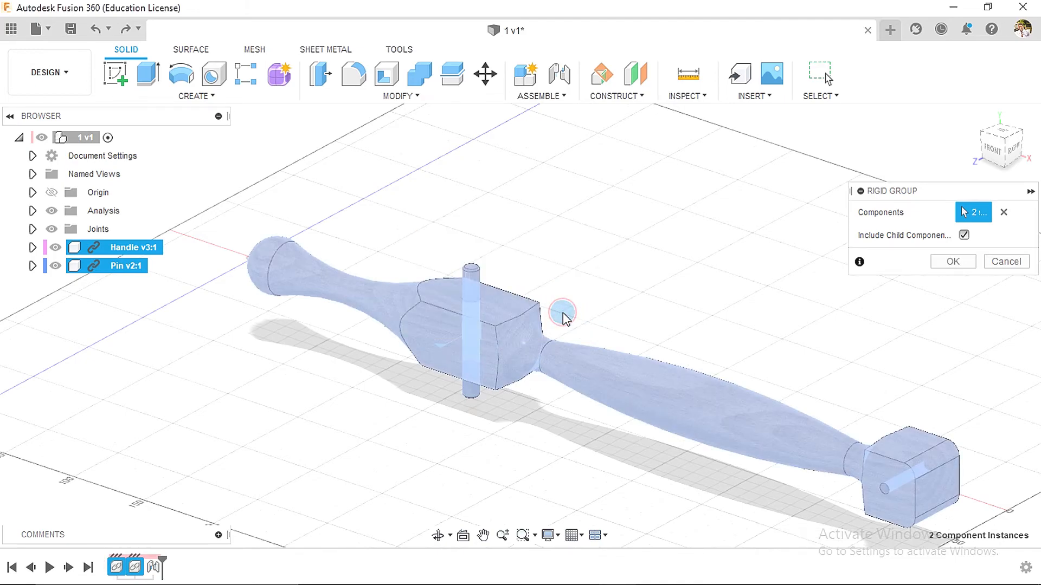
click(952, 262)
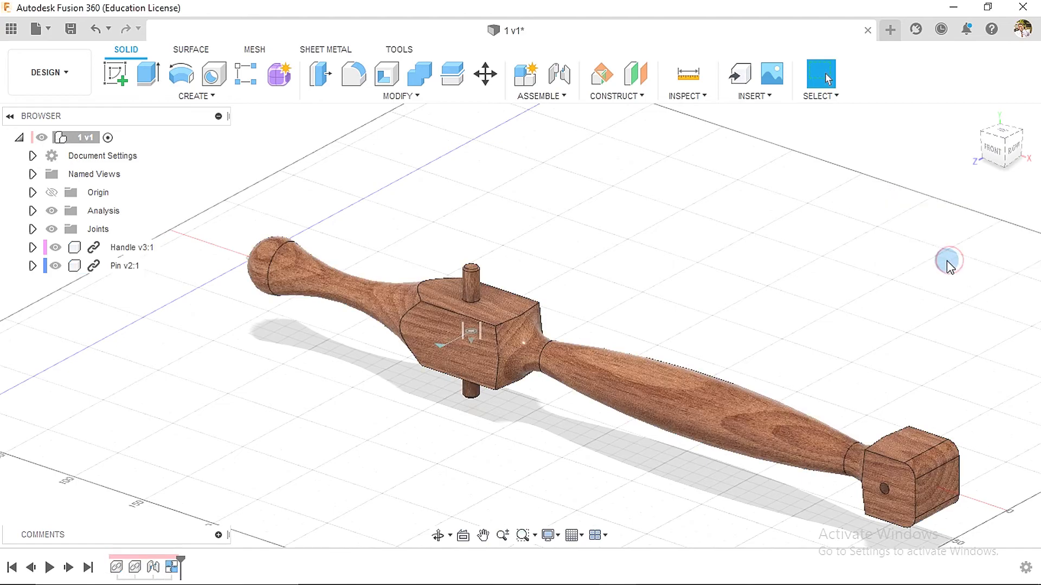
Save a new version of the assembly design
scroll(834, 275, down, 3)
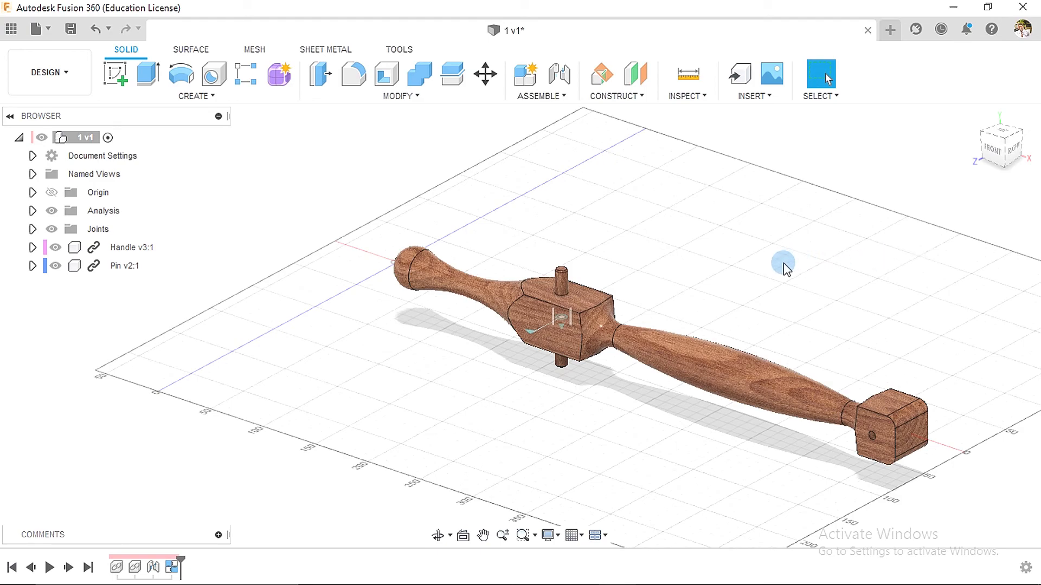
click(71, 28)
click(518, 323)
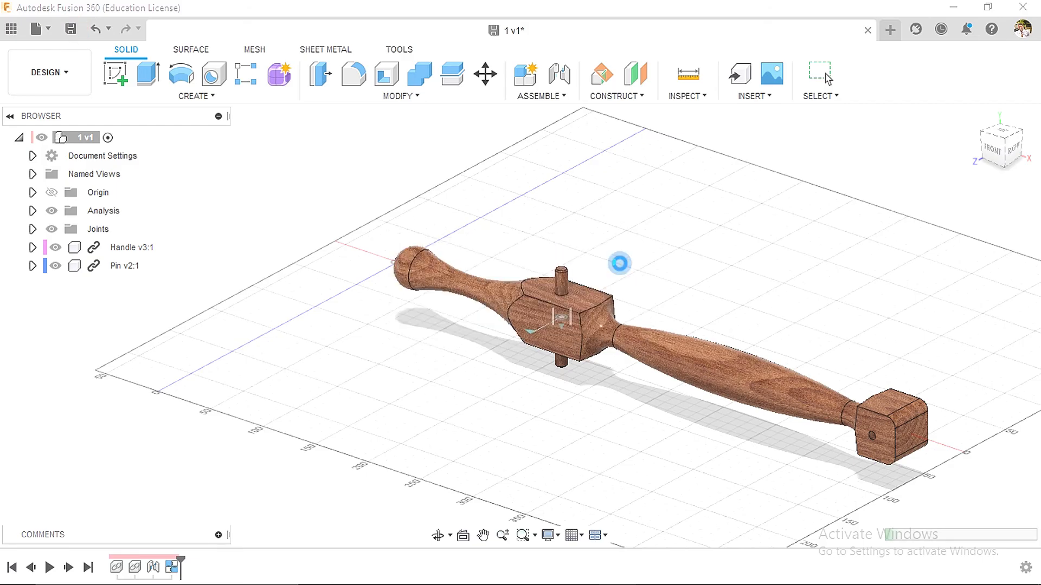